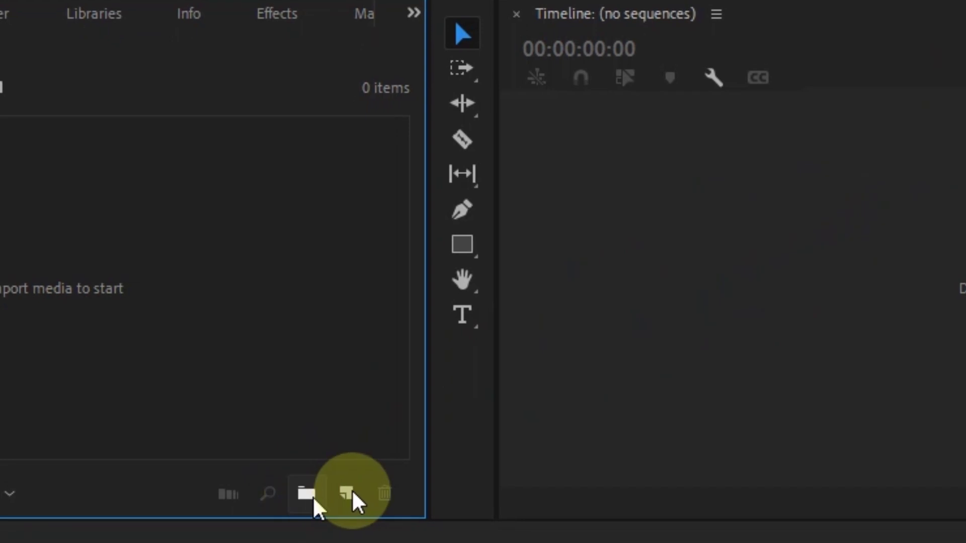
# Create a new sequence named Title using the DSLR 1080p24 preset.
pyautogui.click(352, 490)
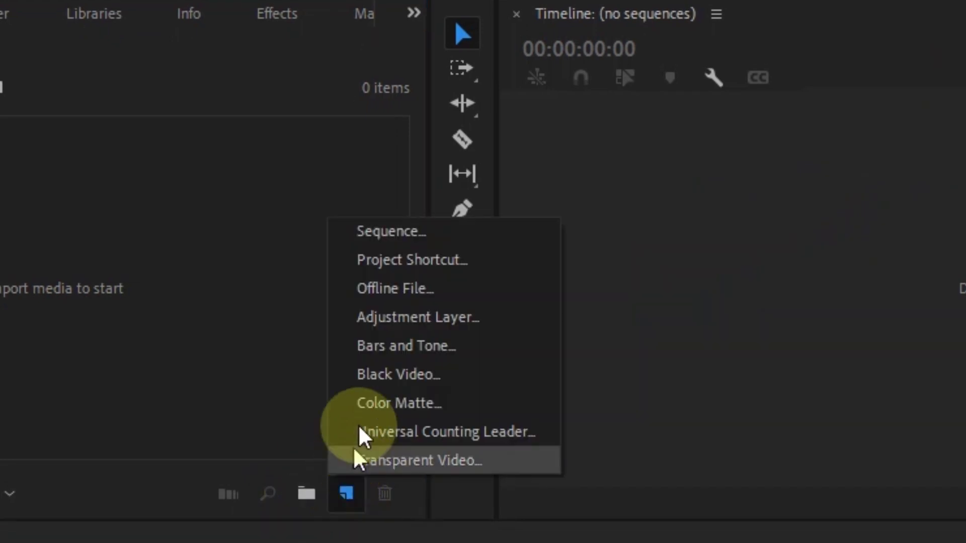
pyautogui.click(400, 233)
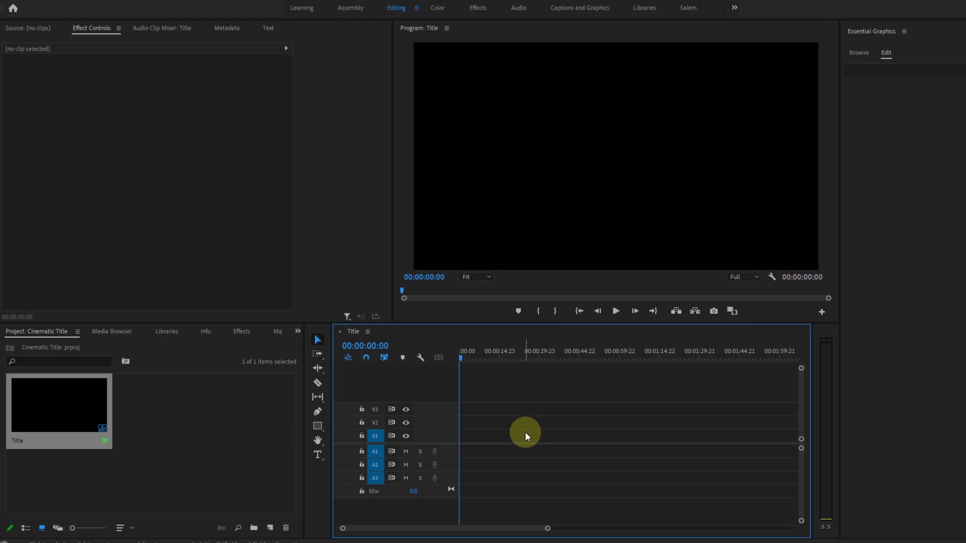
# Type CINEMATIC TITLE in the Program monitor and stretch its graphic clip to 10 seconds.
pyautogui.click(544, 130)
pyautogui.write('CIN')
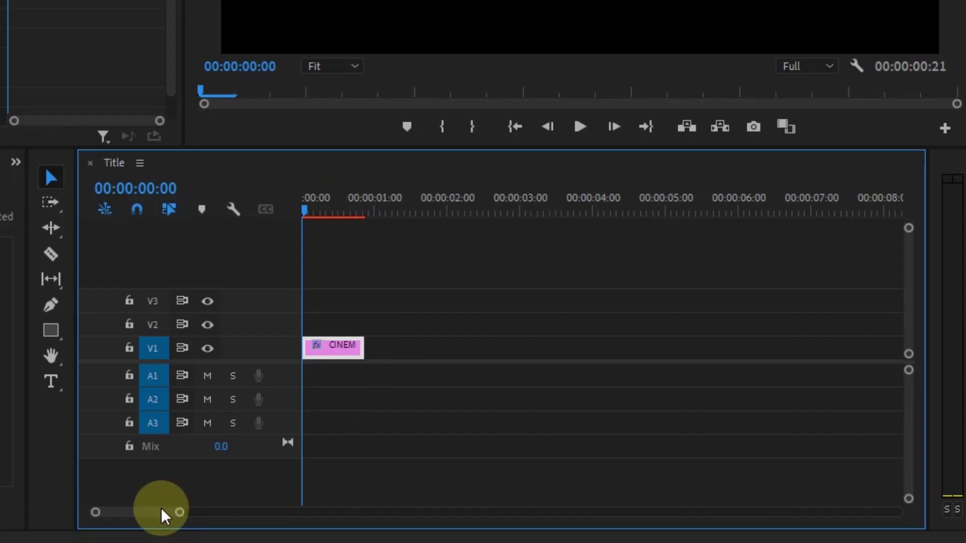
pyautogui.moveTo(363, 348); pyautogui.dragTo(305, 348)
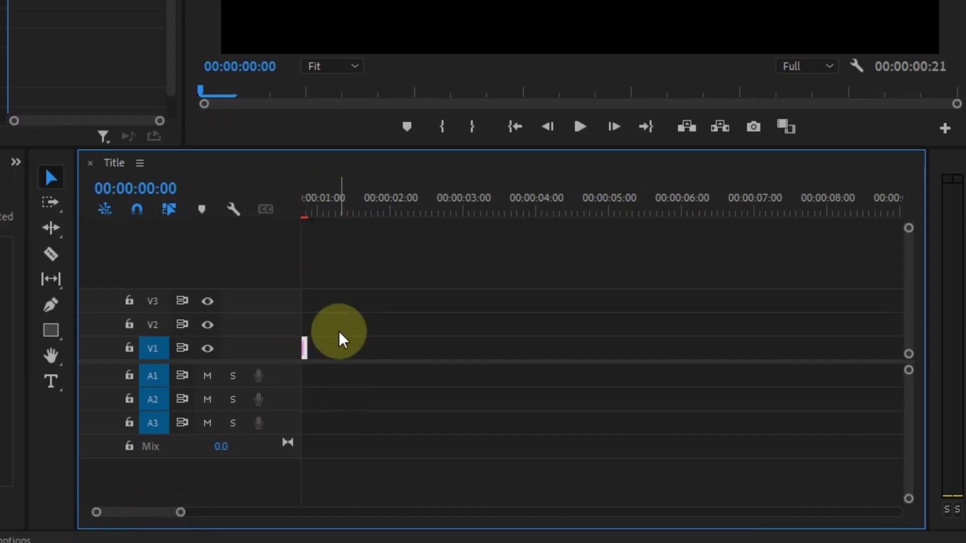
pyautogui.moveTo(952, 335); pyautogui.dragTo(833, 347)
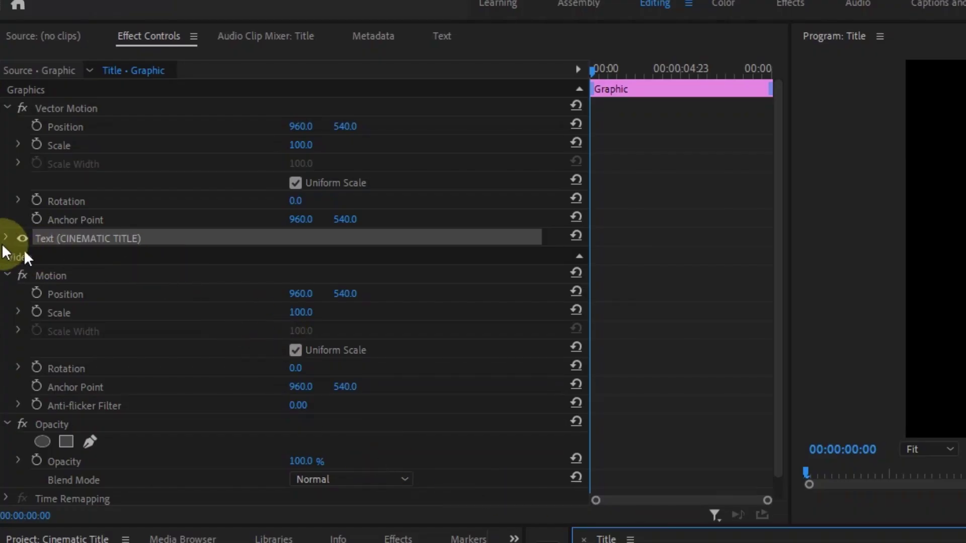
# Style CINEMATIC TITLE as Montserrat Black, size 65, tracking 478, centre-aligned with a shadow.
pyautogui.click(7, 239)
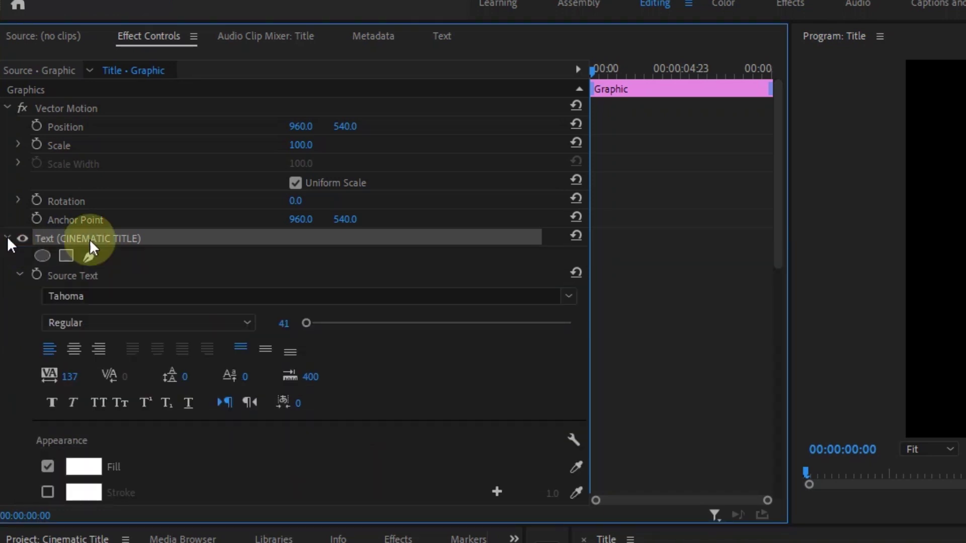
pyautogui.scroll(-3, 524, 445)
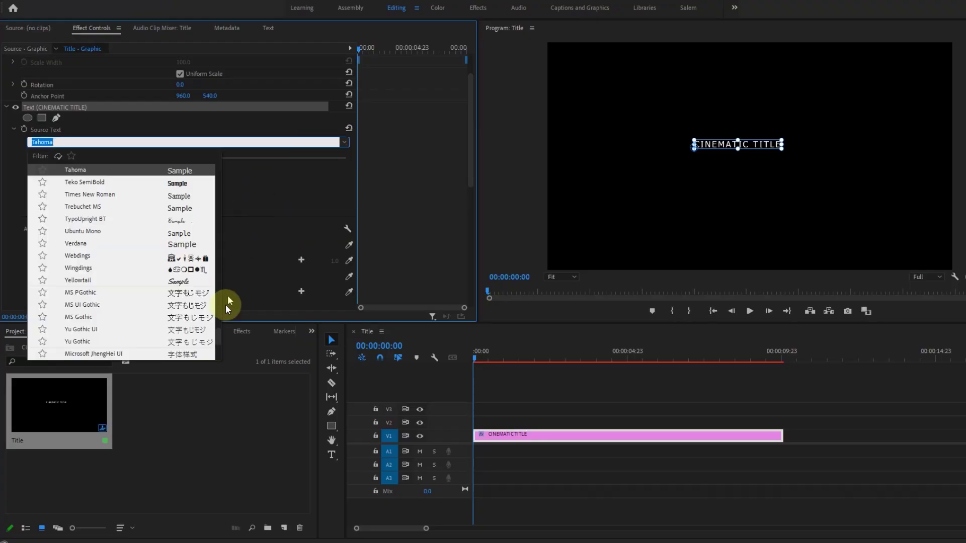
pyautogui.scroll(10, 219, 285)
pyautogui.click(86, 238)
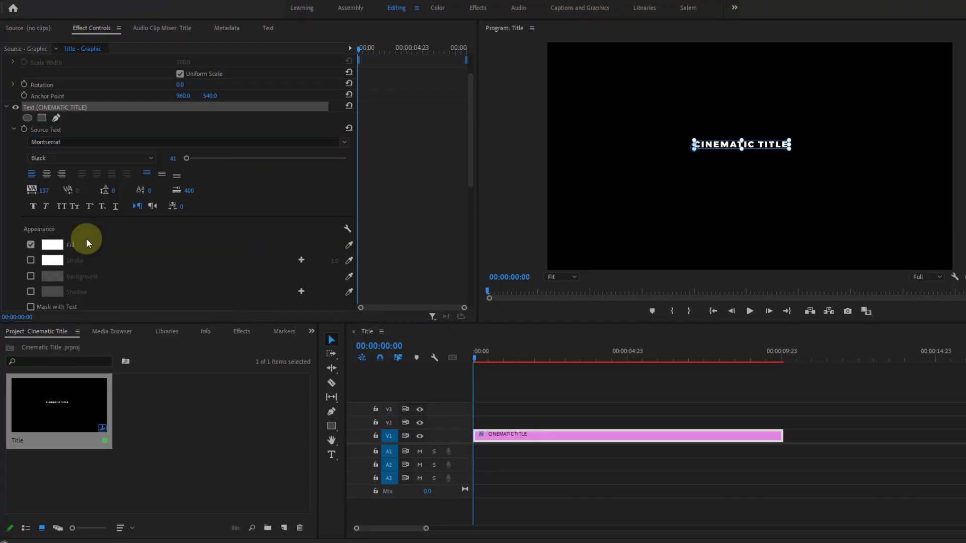
pyautogui.moveTo(171, 160); pyautogui.dragTo(169, 158)
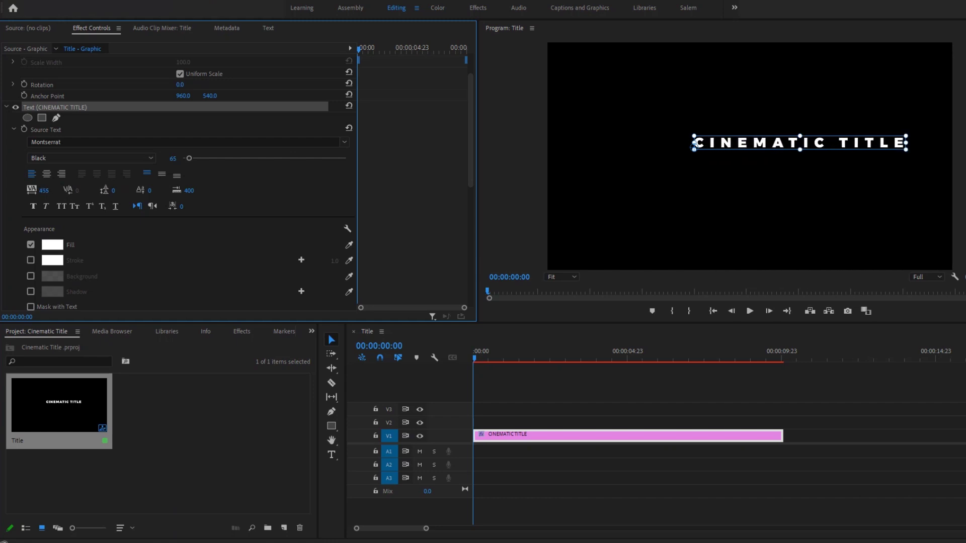
pyautogui.click(47, 175)
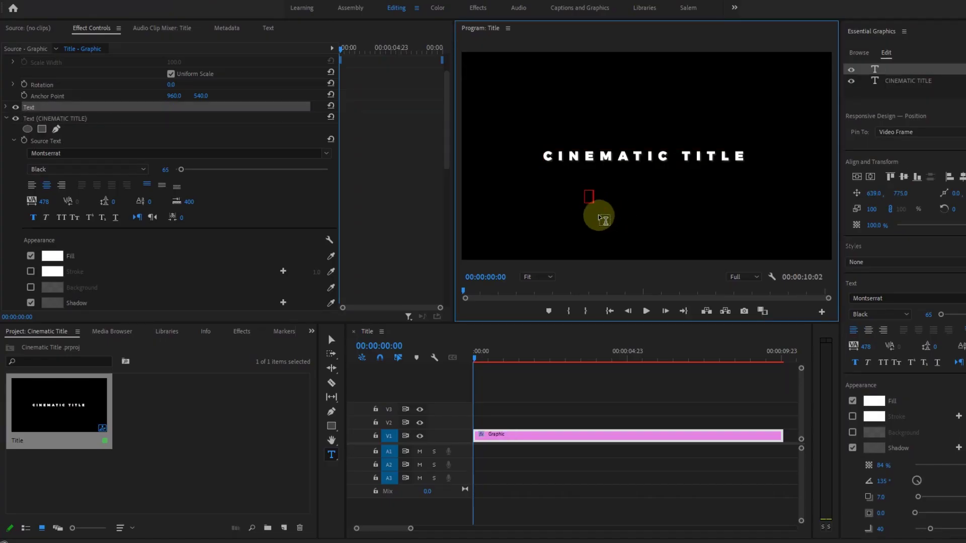
# Type CLEAN & MINIMALISTIC as a second line beneath the title, then exit text editing.
pyautogui.write('CLEAN & MINIMALIS')
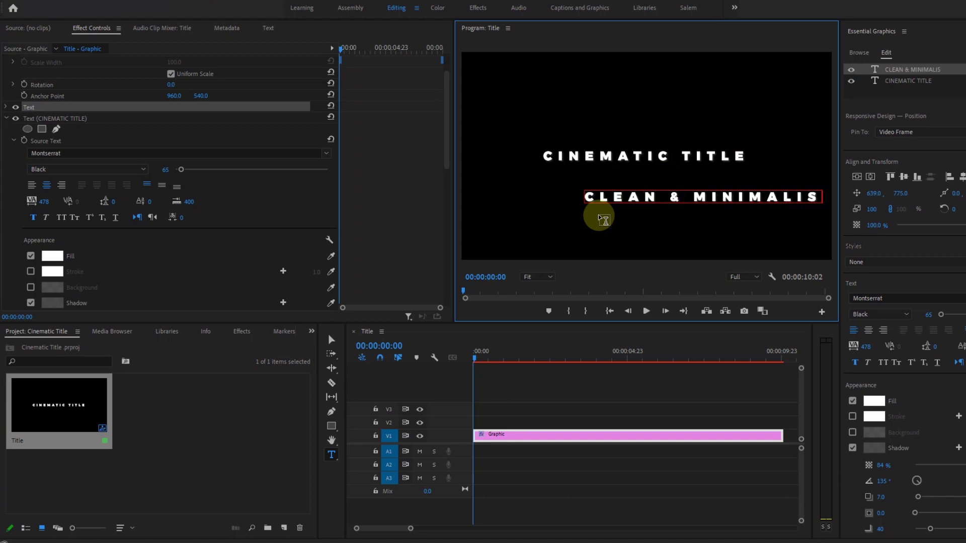
pyautogui.write('TIC')
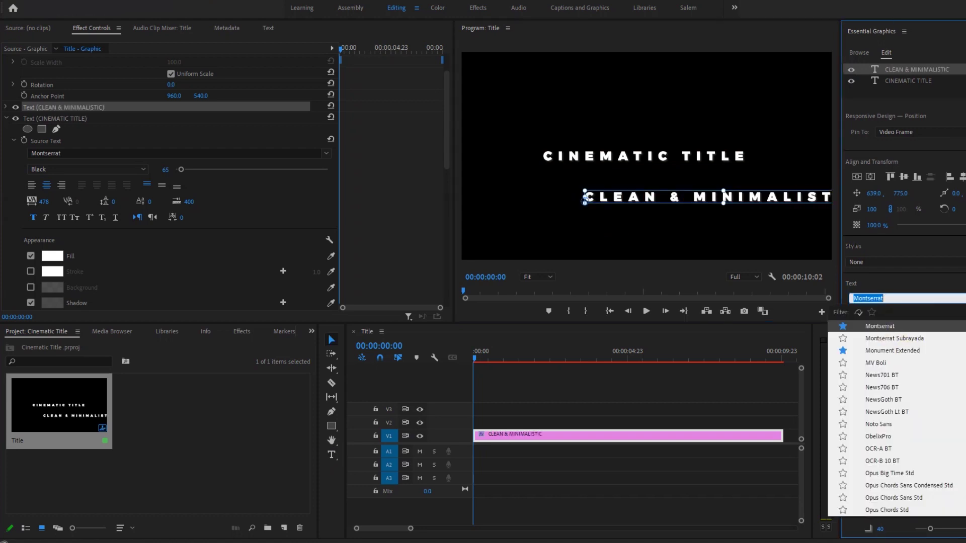
pyautogui.scroll(5, 889, 421)
pyautogui.press('Escape')
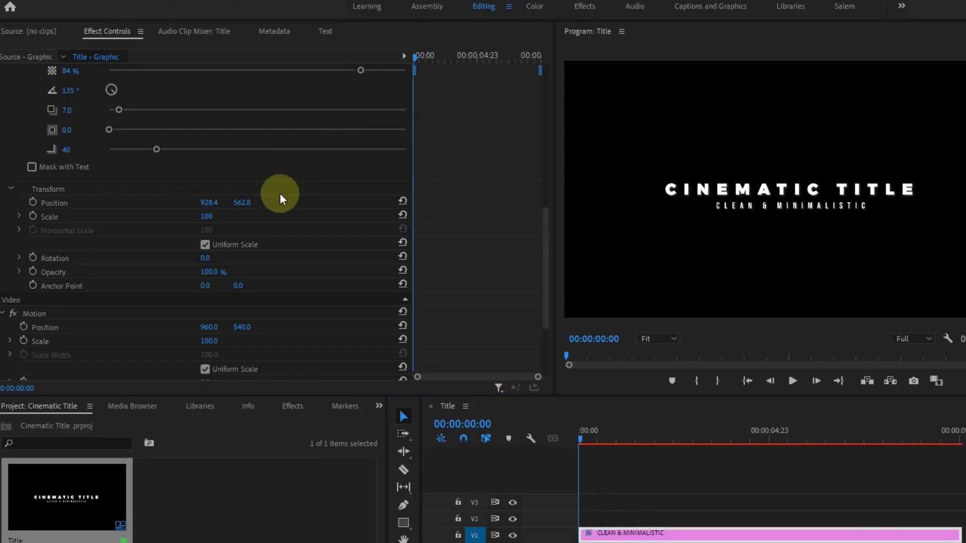
# Set Scale keyframes at the clip start and at 10:00, with the subtitle's scale at 100.
pyautogui.click(32, 217)
pyautogui.moveTo(415, 58); pyautogui.dragTo(539, 53)
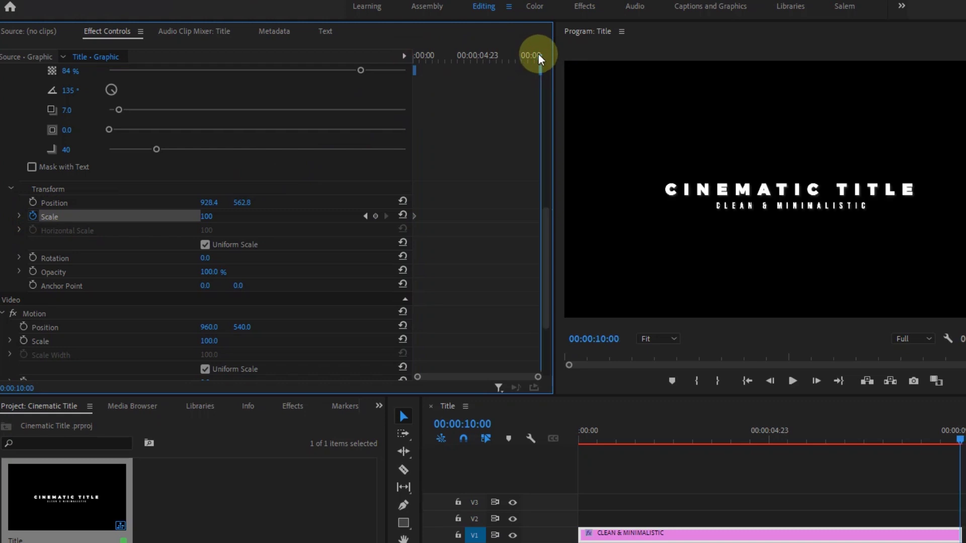
pyautogui.scroll(5, 216, 216)
pyautogui.click(32, 287)
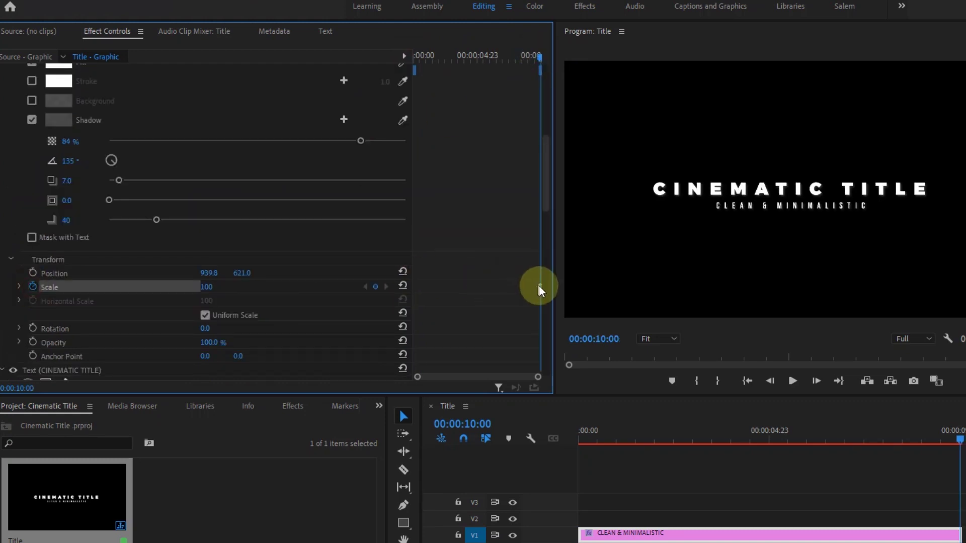
pyautogui.write('1')
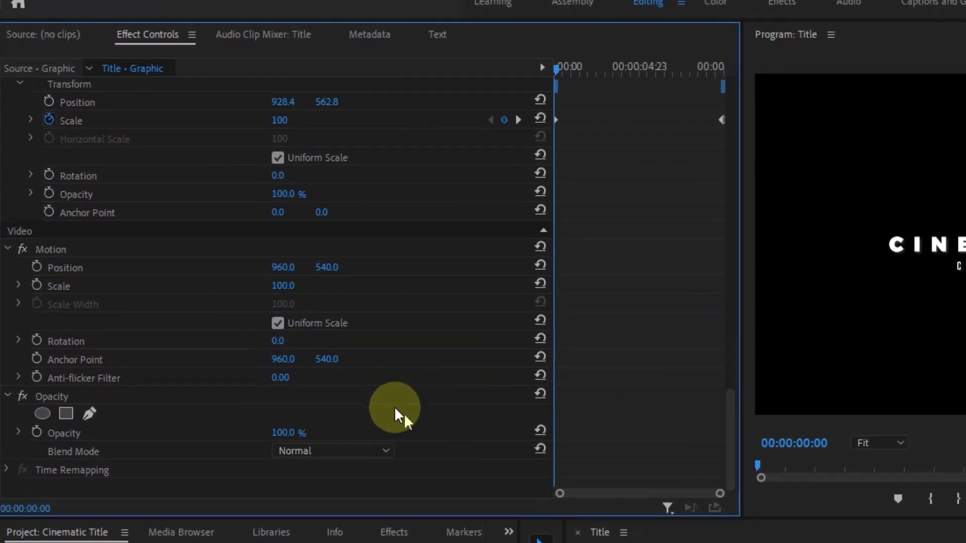
# Keyframe CINEMATIC TITLE's opacity: 0% at the start, 100% at 1 second, out by 10:00.
pyautogui.click(388, 396)
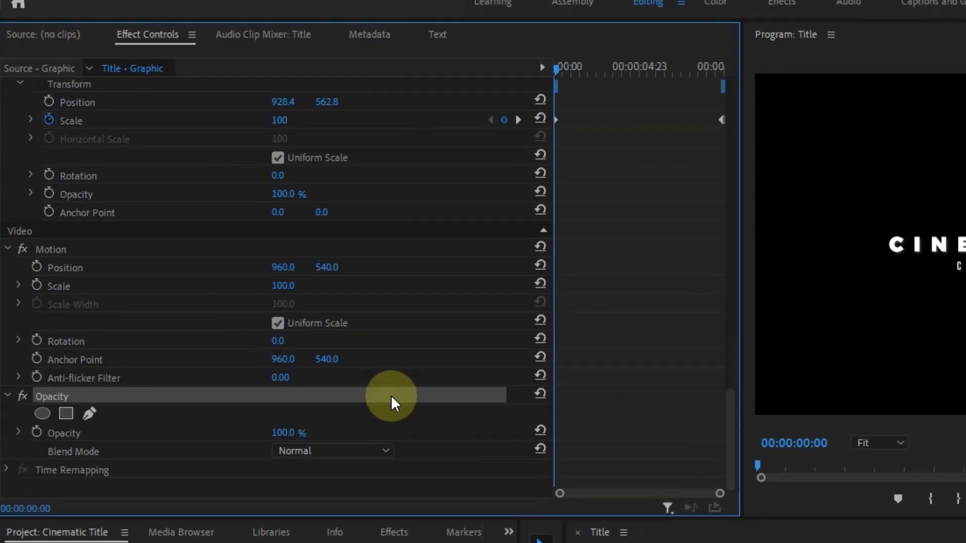
pyautogui.scroll(4, 502, 282)
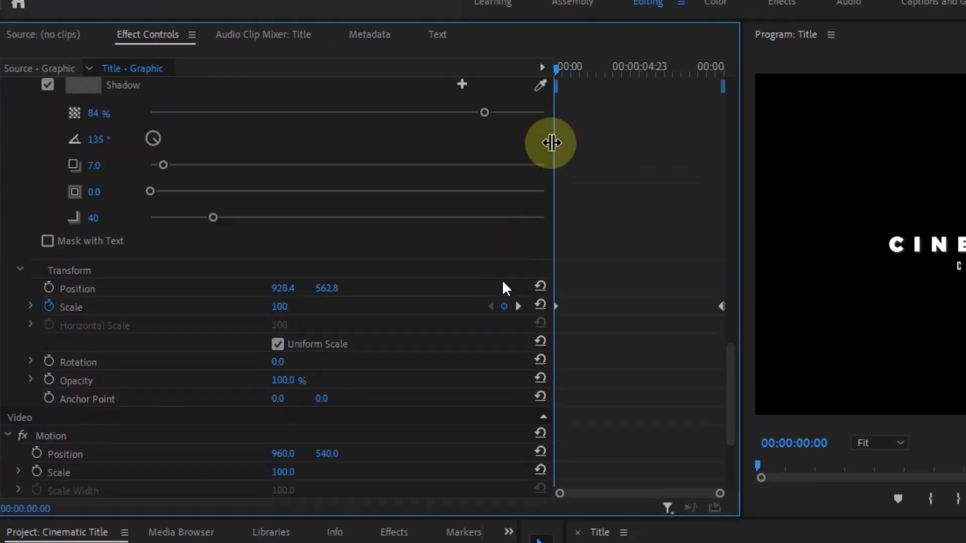
pyautogui.click(49, 380)
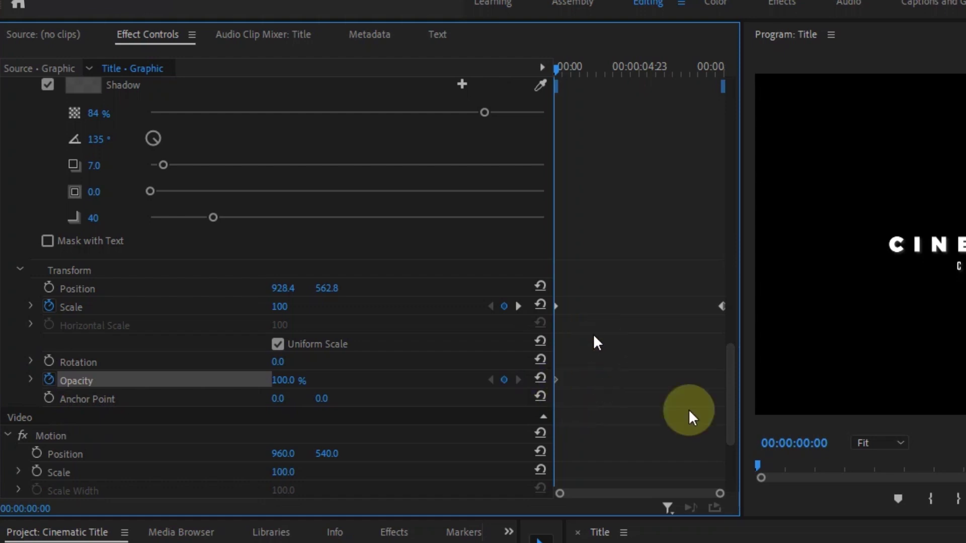
pyautogui.moveTo(720, 492); pyautogui.dragTo(692, 494)
pyautogui.click(643, 71)
pyautogui.moveTo(556, 382); pyautogui.dragTo(641, 380)
pyautogui.click(556, 65)
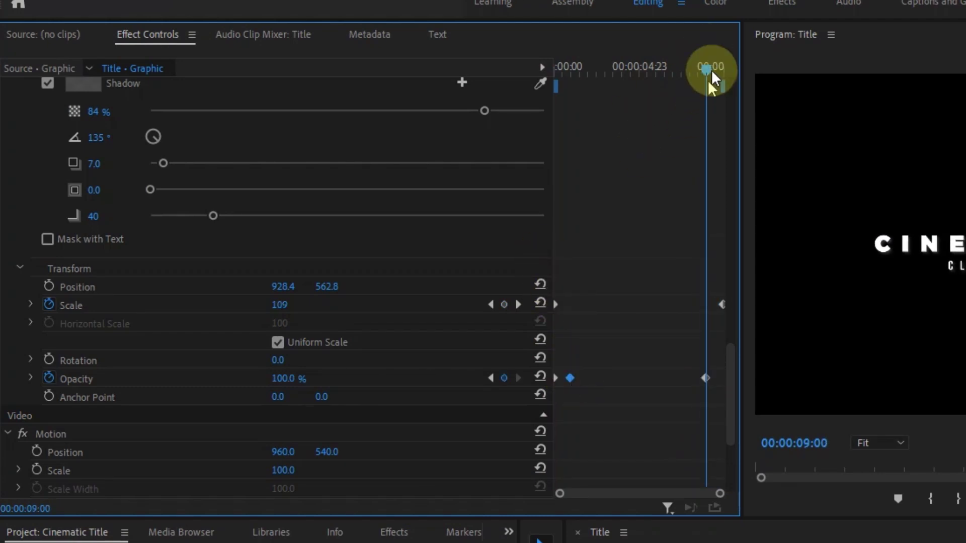
pyautogui.moveTo(712, 71); pyautogui.dragTo(725, 73)
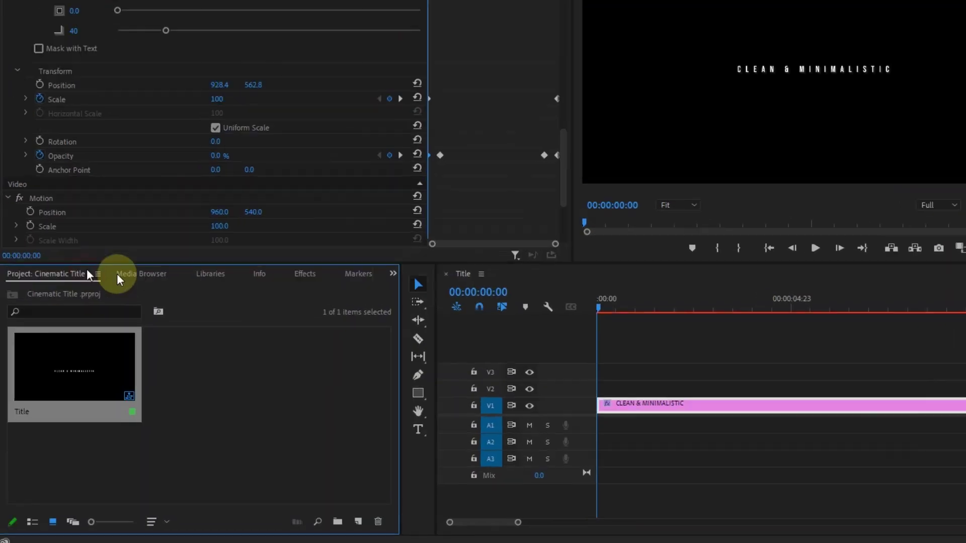
# Find Gaussian Blur in the Effects panel and apply it to the title graphic.
pyautogui.write('GAUSSUAN')
pyautogui.press('BackSpace')
pyautogui.press('BackSpace')
pyautogui.press('BackSpace')
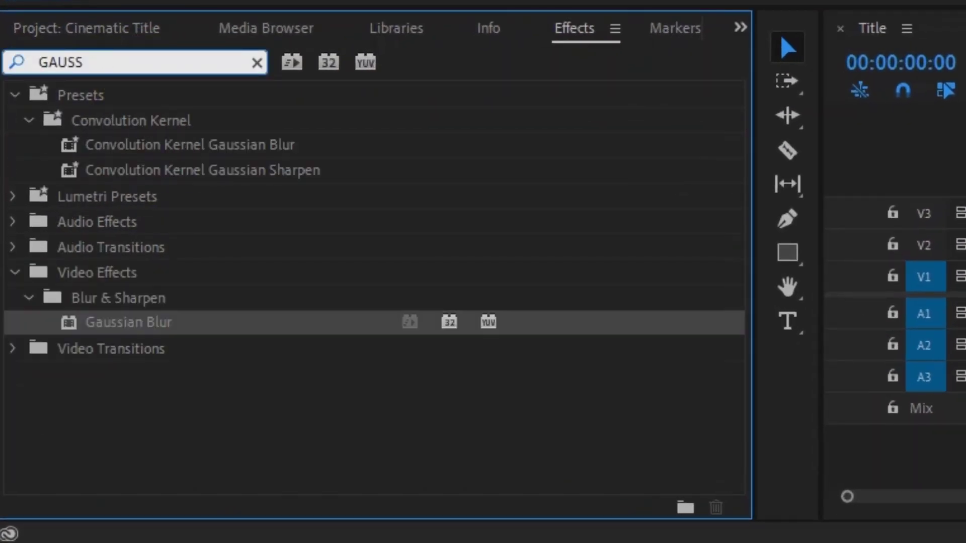
pyautogui.moveTo(136, 324); pyautogui.dragTo(727, 276)
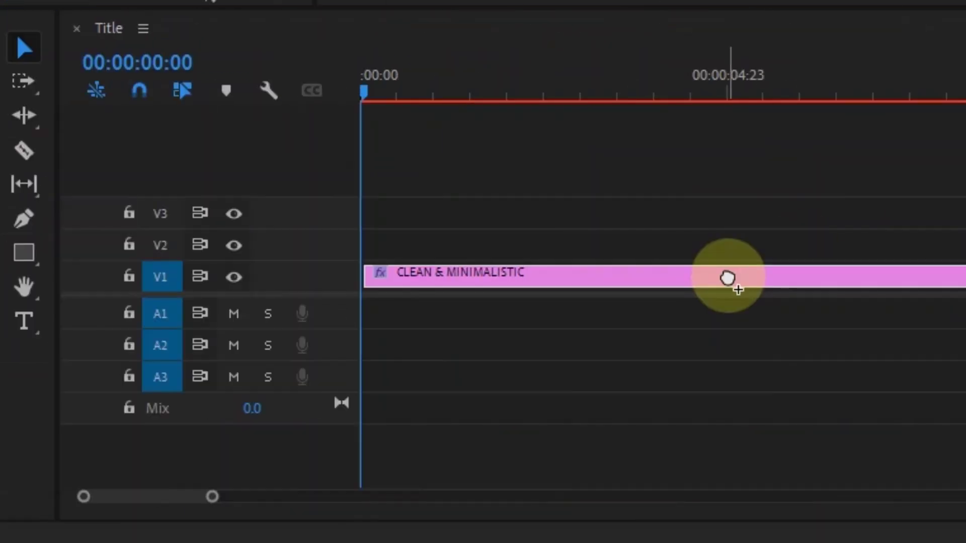
# Keyframe Blurriness from 41 near the start down to 0 later in the clip.
pyautogui.click(37, 270)
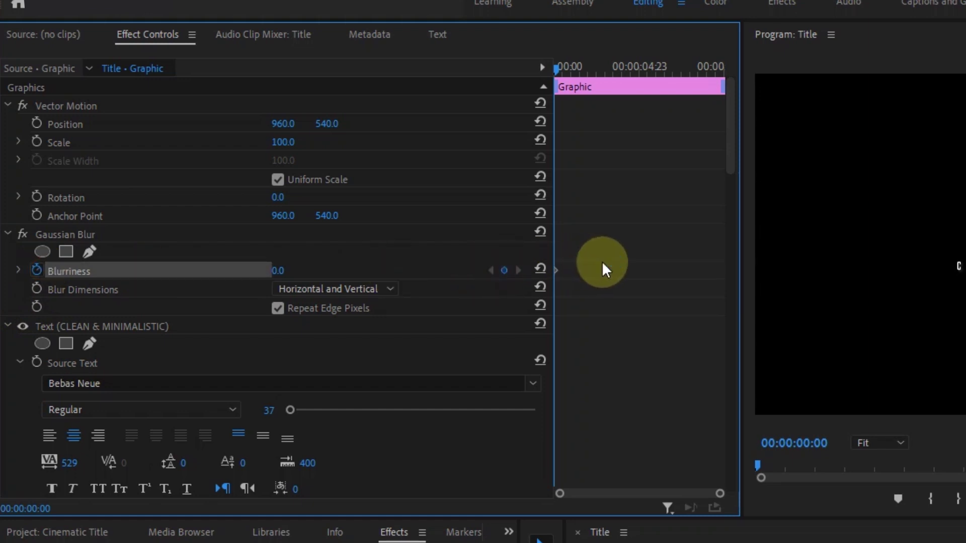
pyautogui.moveTo(556, 271)
pyautogui.mouseDown()
pyautogui.moveTo(580, 270)
pyautogui.moveTo(569, 270)
pyautogui.mouseUp()
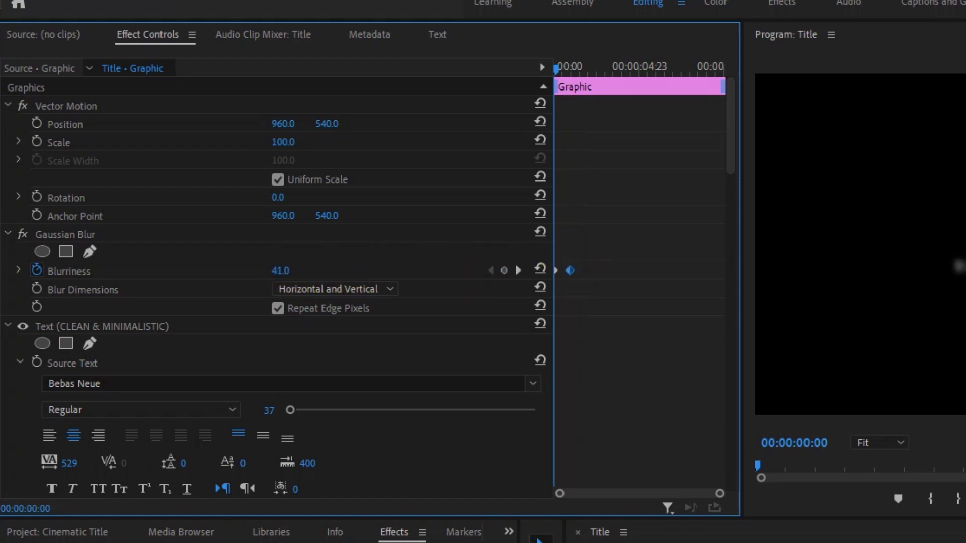
pyautogui.moveTo(556, 68); pyautogui.dragTo(699, 67)
pyautogui.click(571, 272)
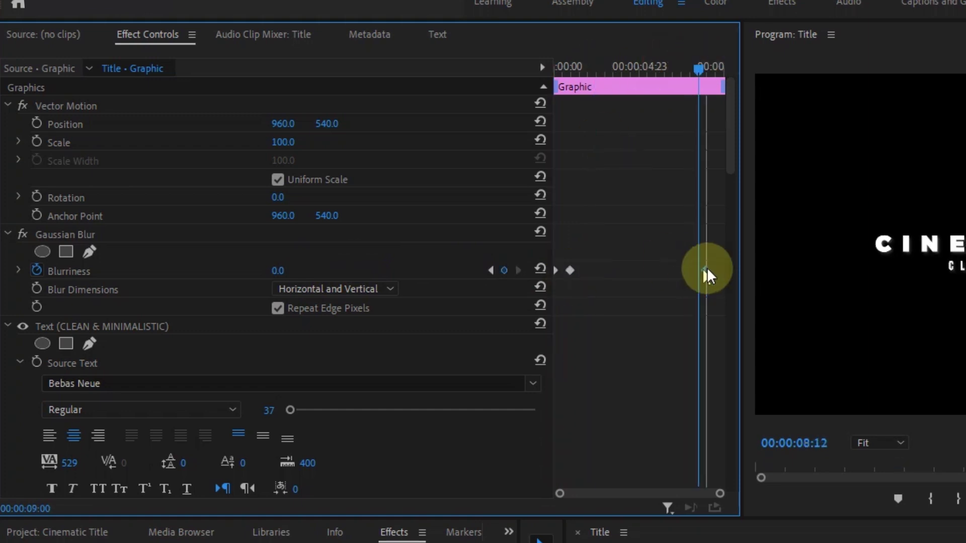
pyautogui.moveTo(707, 270); pyautogui.dragTo(707, 270)
pyautogui.click(726, 62)
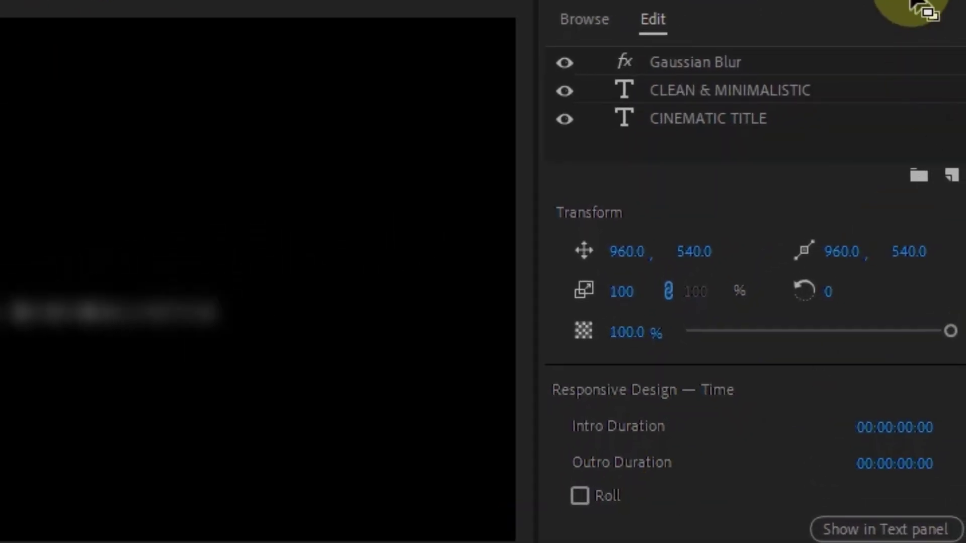
# Move the Gaussian Blur layer above CINEMATIC TITLE and group the two layers.
pyautogui.moveTo(692, 56); pyautogui.dragTo(690, 104)
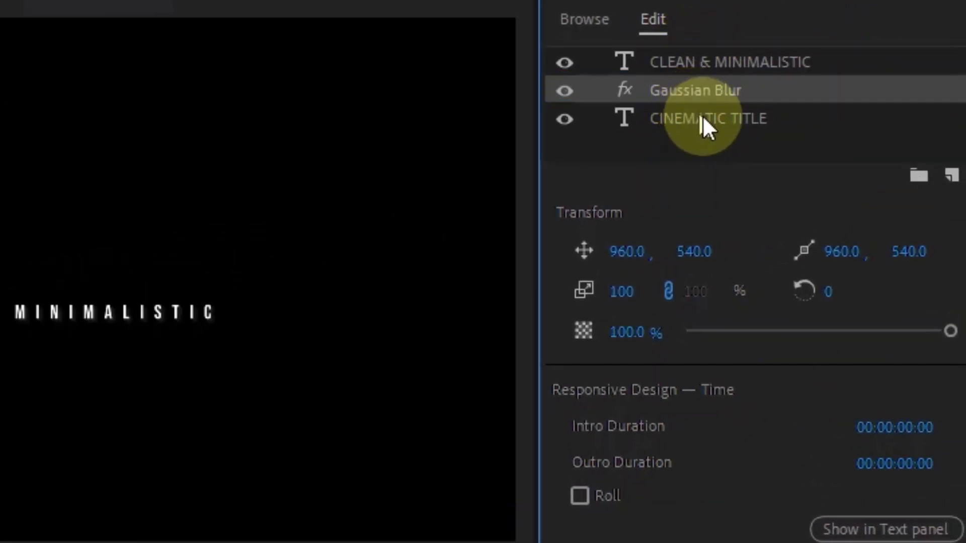
pyautogui.click(704, 125)
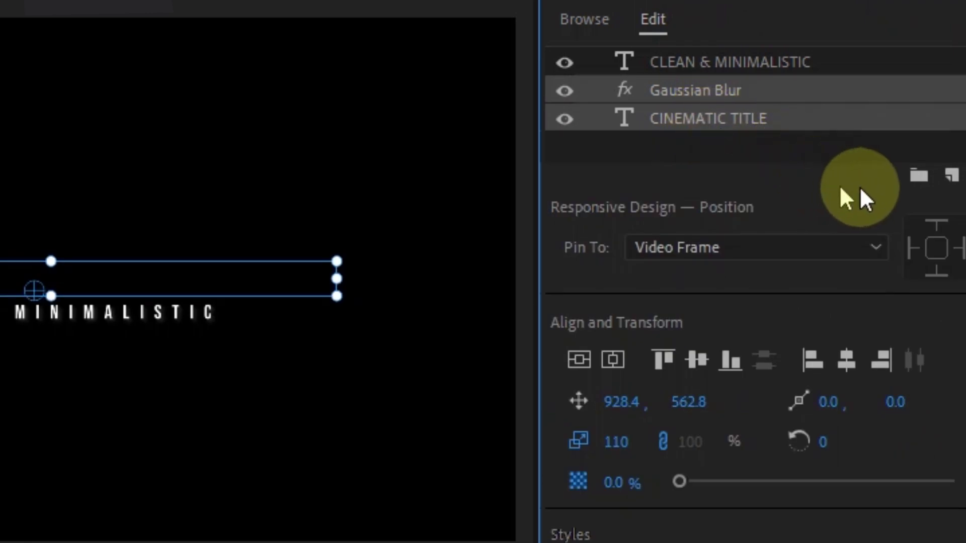
pyautogui.click(917, 172)
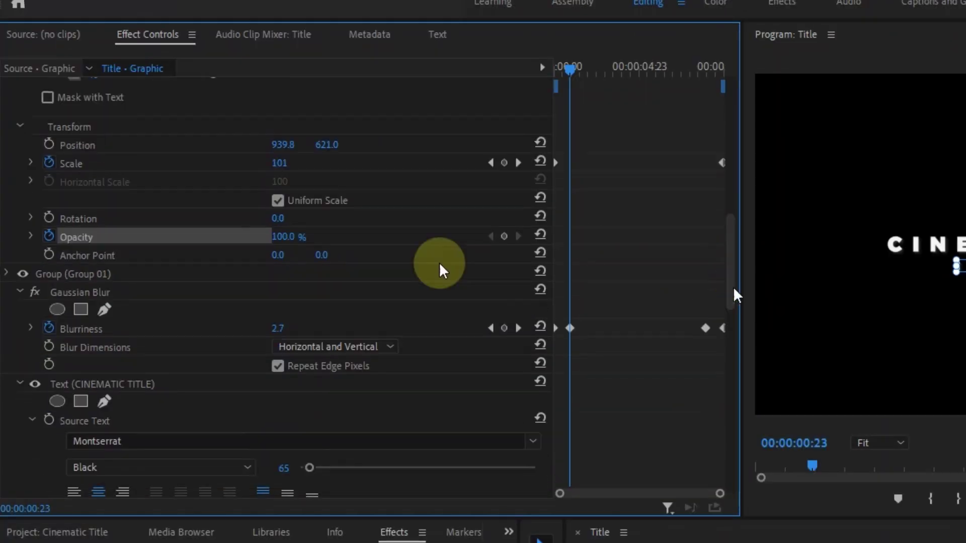
# Add an opacity keyframe for the title at the later keyframe time.
pyautogui.click(686, 222)
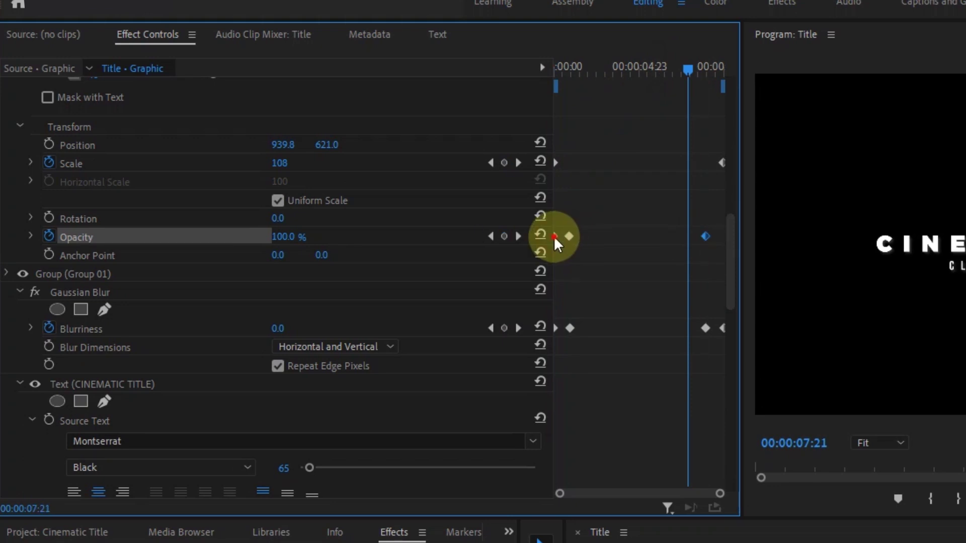
pyautogui.click(575, 80)
pyautogui.moveTo(599, 253); pyautogui.dragTo(693, 234)
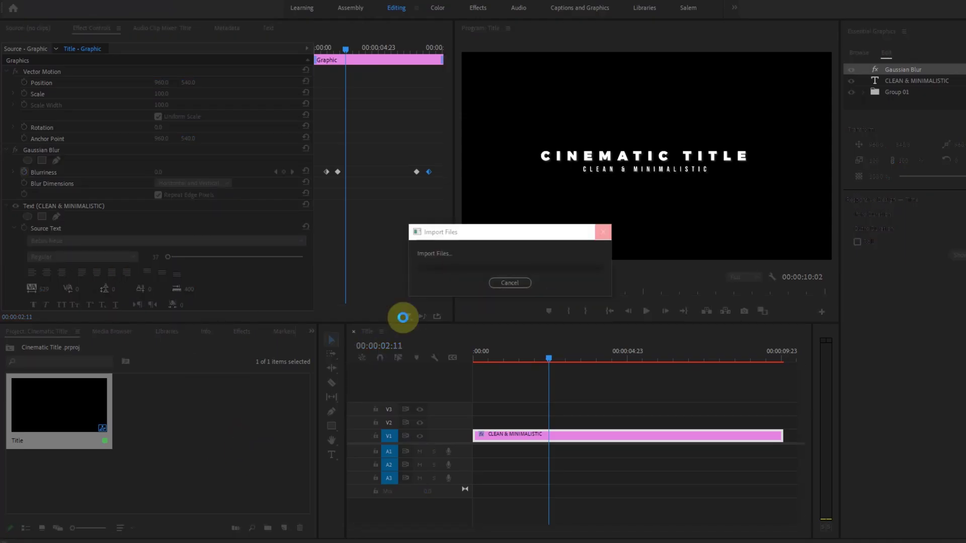
# Place Pexels Videos 2711145.mp4 on the track beneath the Title graphic.
pyautogui.moveTo(167, 405); pyautogui.dragTo(473, 437)
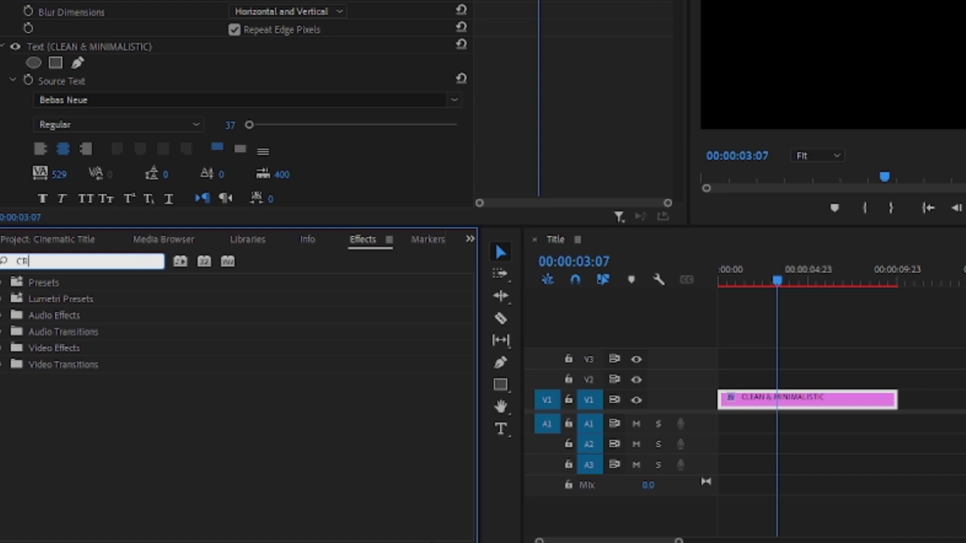
# Apply Crop to the subtitle graphic and drag its bottom edge up to 46.9%.
pyautogui.moveTo(190, 384); pyautogui.dragTo(777, 403)
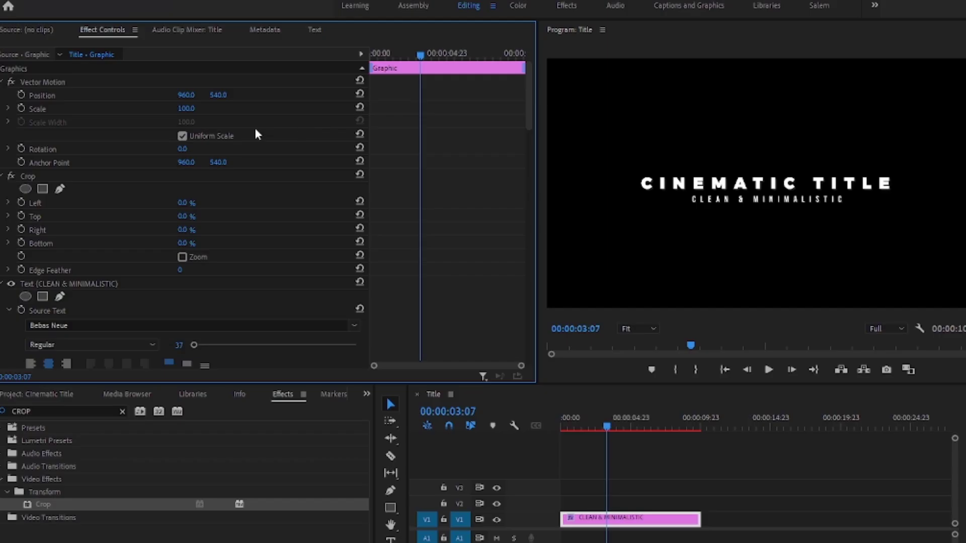
pyautogui.click(129, 177)
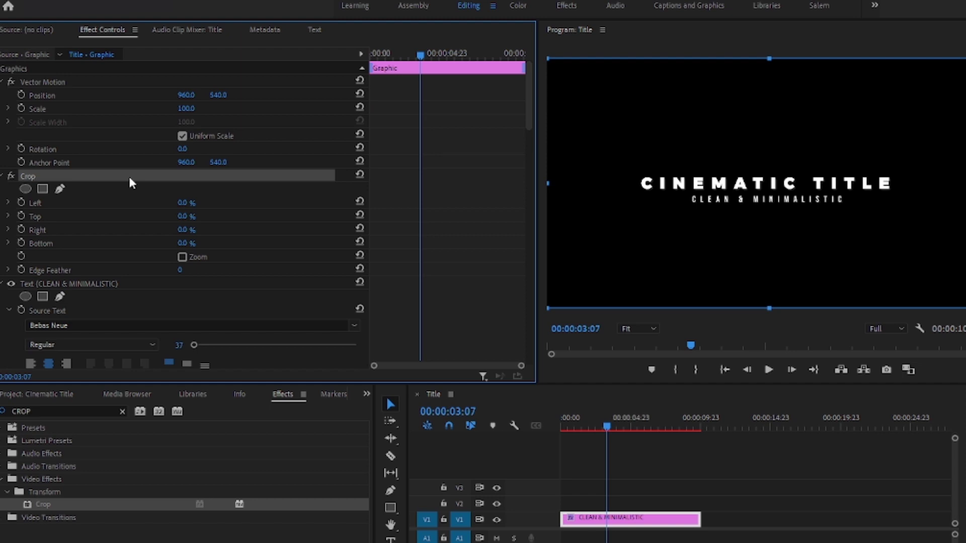
pyautogui.moveTo(770, 308); pyautogui.dragTo(783, 193)
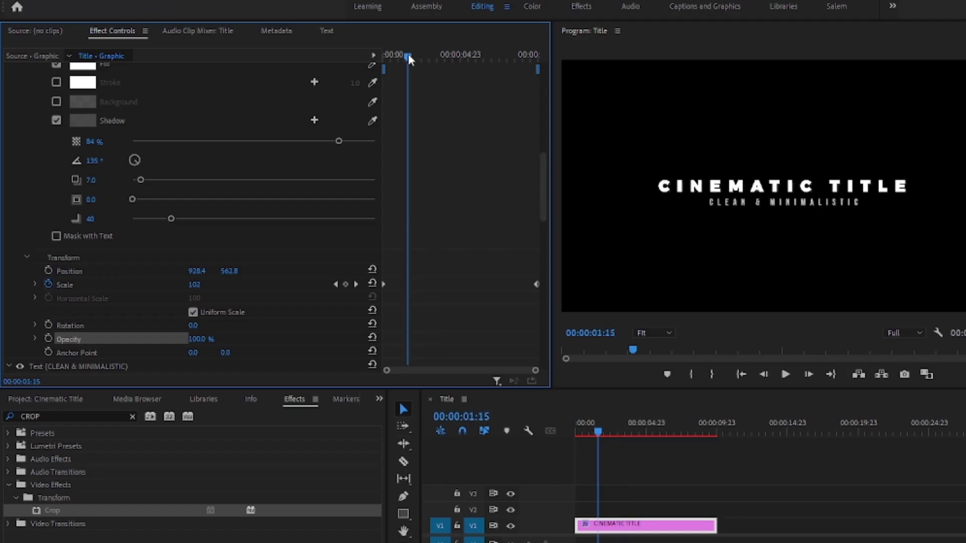
# Add a Position keyframe at 00:00:01:00 so CINEMATIC TITLE slides up from a lower Y over the first second.
pyautogui.moveTo(409, 53); pyautogui.dragTo(384, 50)
pyautogui.scroll(-2, 69, 249)
pyautogui.click(51, 244)
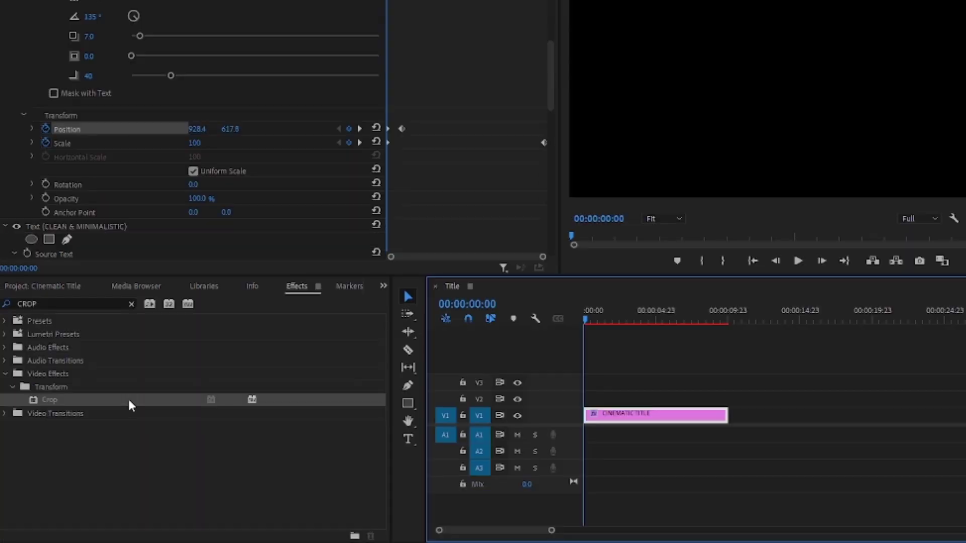
# Apply a Crop effect to the CLEAN & MINIMALISTIC subtitle group with Bottom at 41.8%.
pyautogui.moveTo(129, 512); pyautogui.dragTo(661, 533)
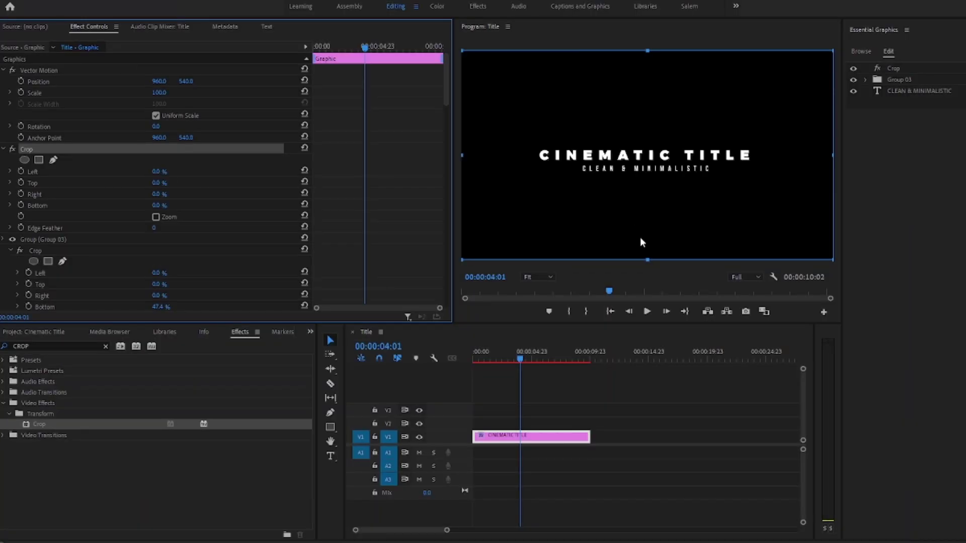
pyautogui.moveTo(648, 260); pyautogui.dragTo(646, 172)
pyautogui.click(958, 109)
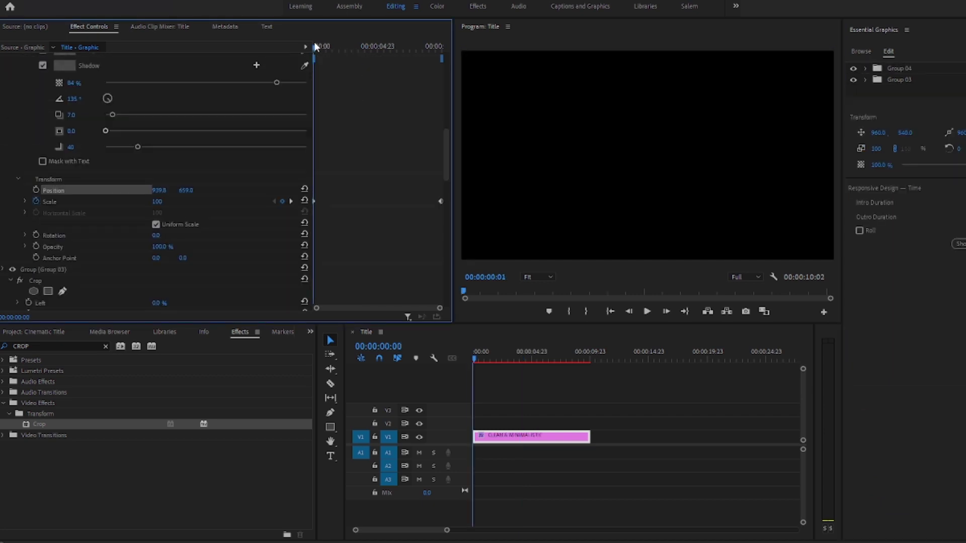
# Keyframe the subtitle's Position to rise from Y 659 to 622 between seconds 1 and 2.
pyautogui.moveTo(315, 46); pyautogui.dragTo(327, 46)
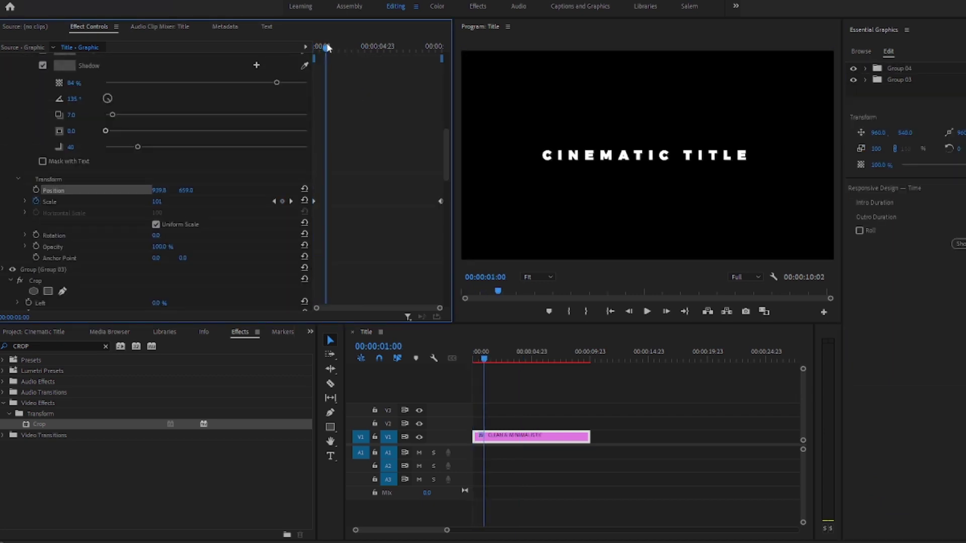
pyautogui.click(35, 191)
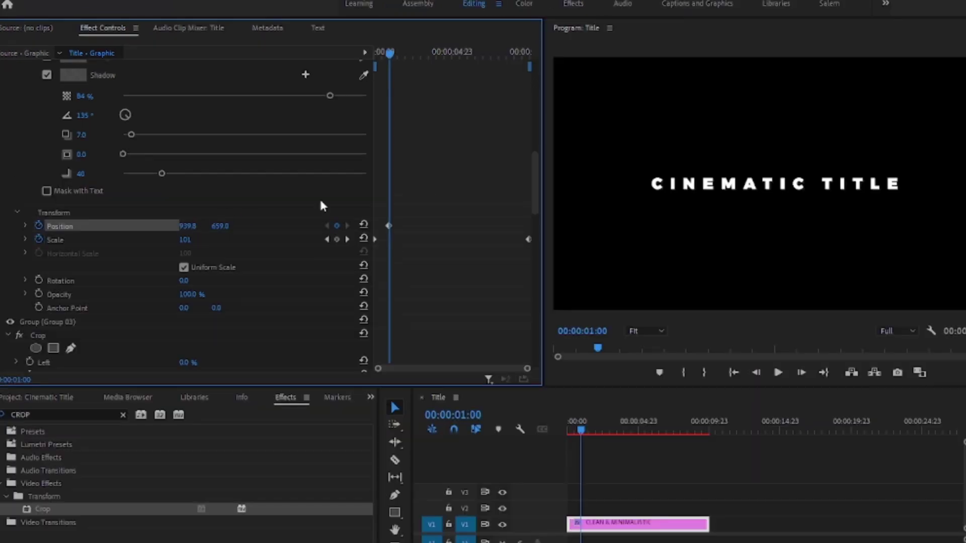
pyautogui.moveTo(393, 53); pyautogui.dragTo(407, 55)
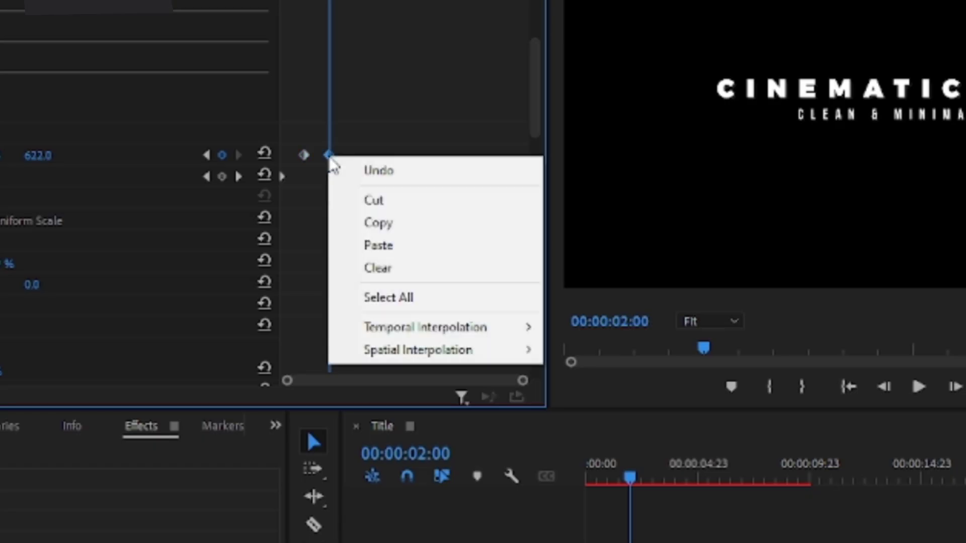
# Give the subtitle's Position keyframes Ease In temporal interpolation.
pyautogui.moveTo(523, 328)
pyautogui.click(591, 446)
pyautogui.rightClick(305, 154)
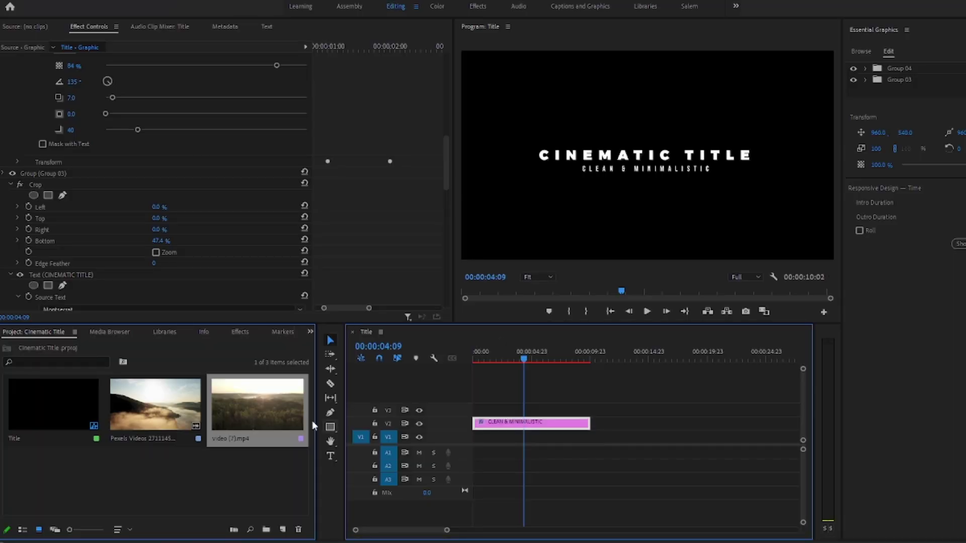
# Drag video (7).mp4 from the Project panel onto V1 beneath the title graphic.
pyautogui.moveTo(275, 415); pyautogui.dragTo(464, 443)
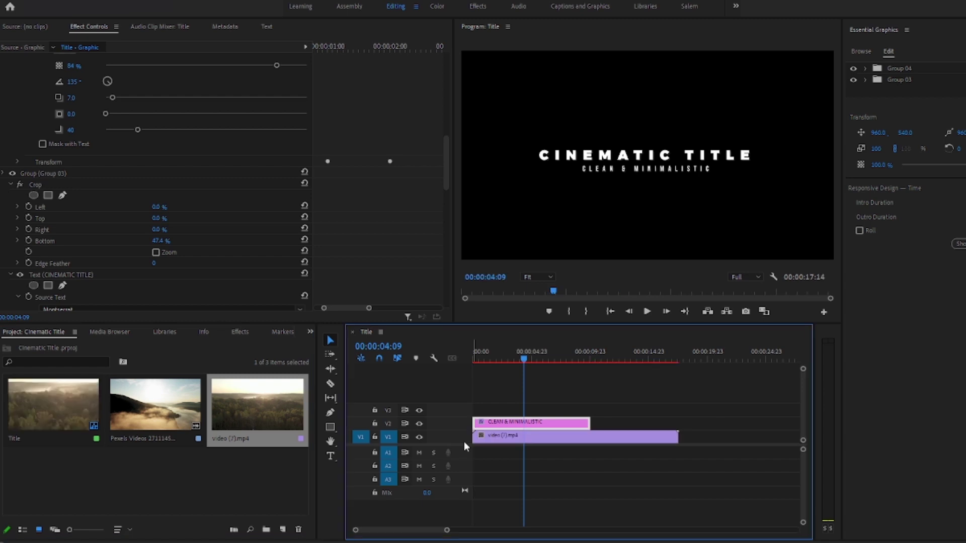